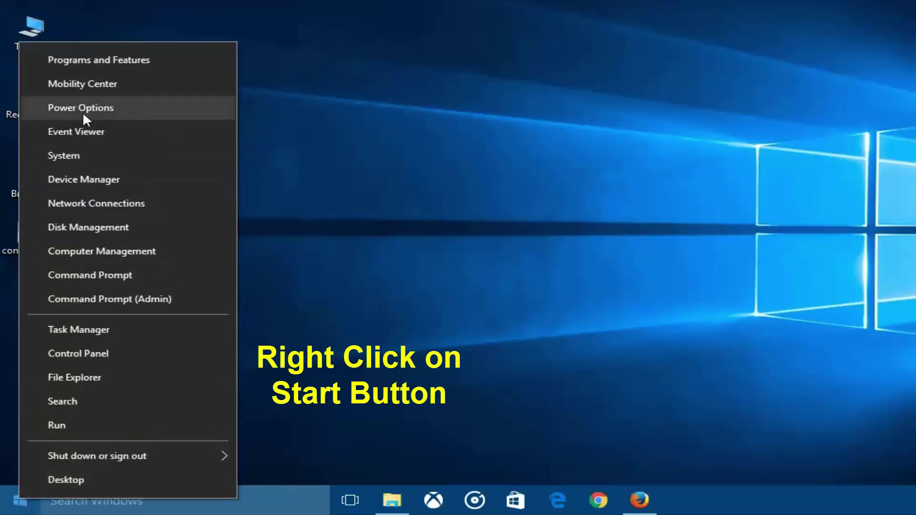
# Step: Switch the active power plan to High performance in Power Options and close the window
pyautogui.click(58, 110)
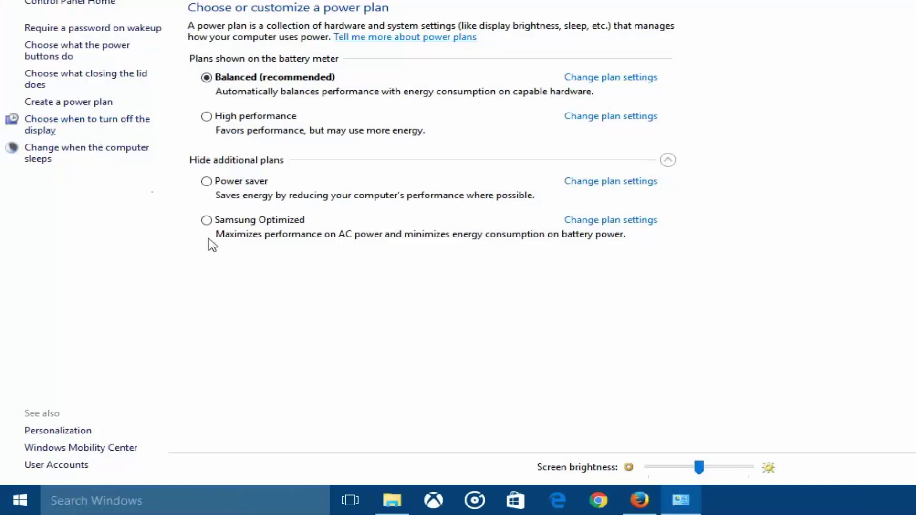
pyautogui.click(206, 119)
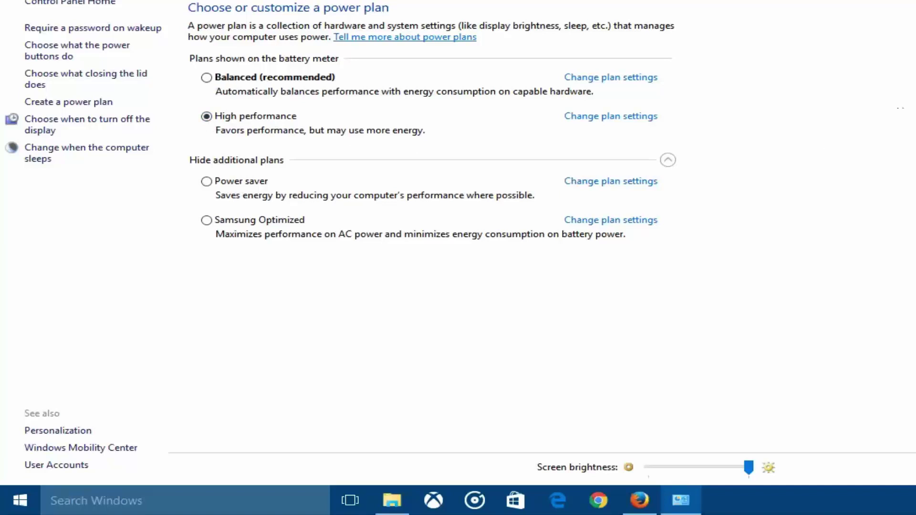
pyautogui.hotkey('alt', 'F4')
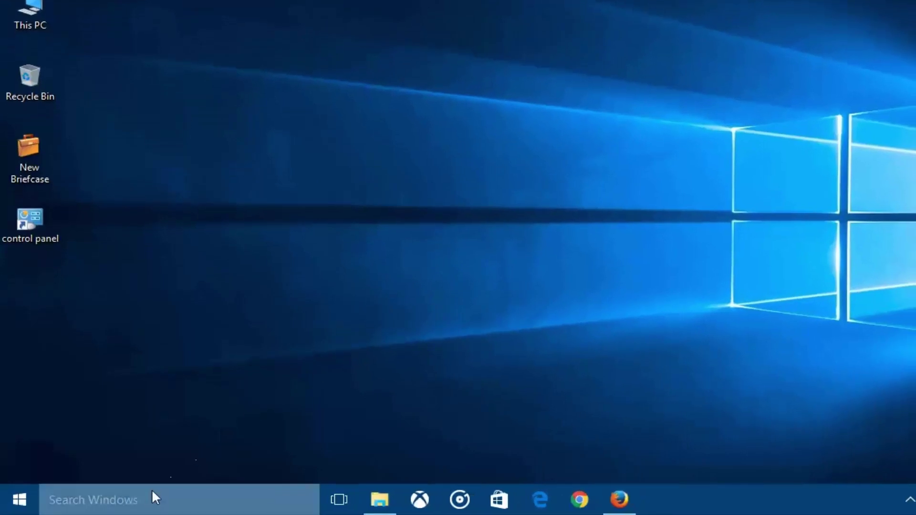
# Step: Optimize the C: drive with Defragment and Optimize Drives, then close the utility
pyautogui.click(144, 503)
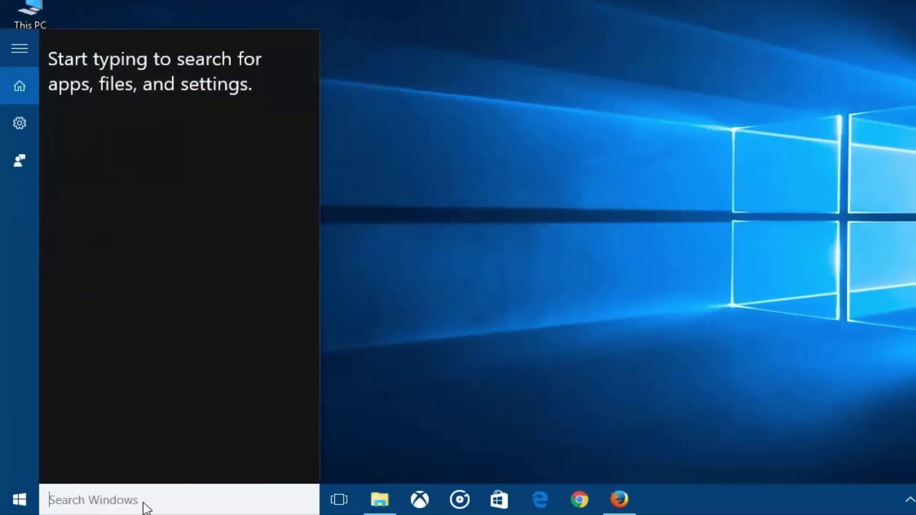
pyautogui.write('defragment')
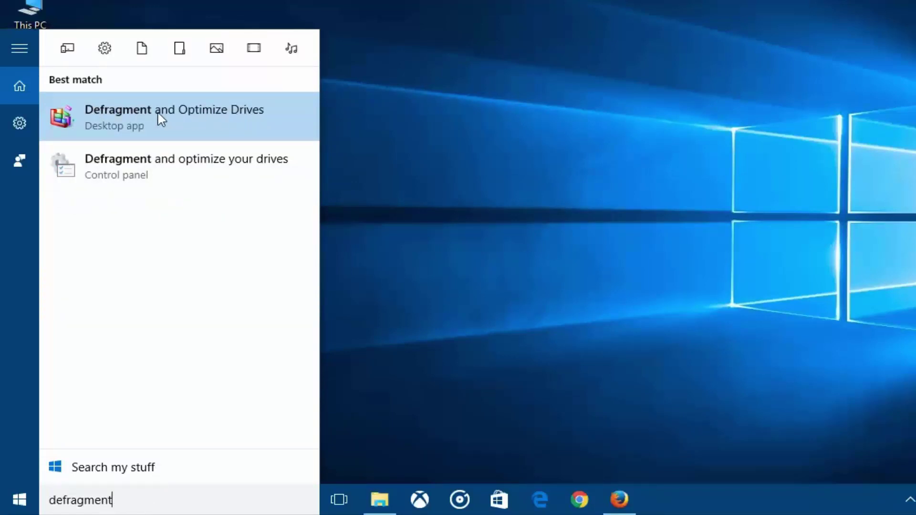
pyautogui.click(135, 121)
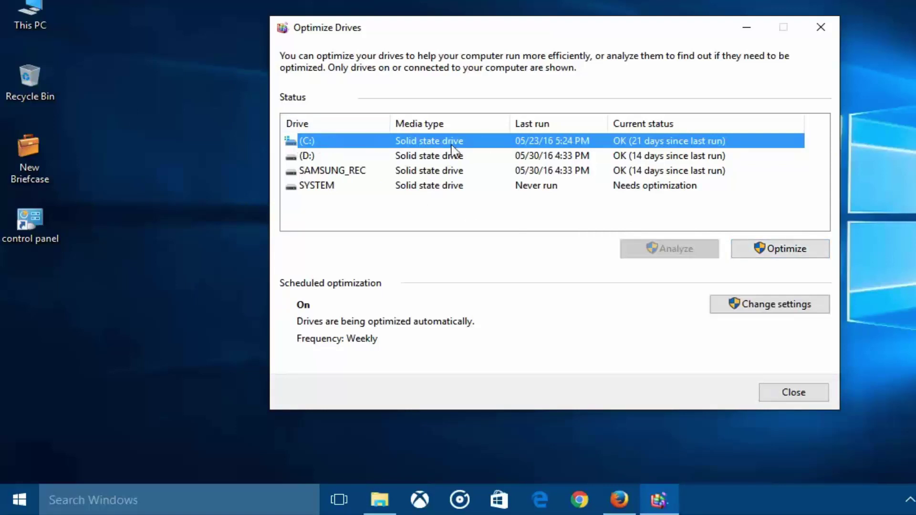
pyautogui.click(772, 254)
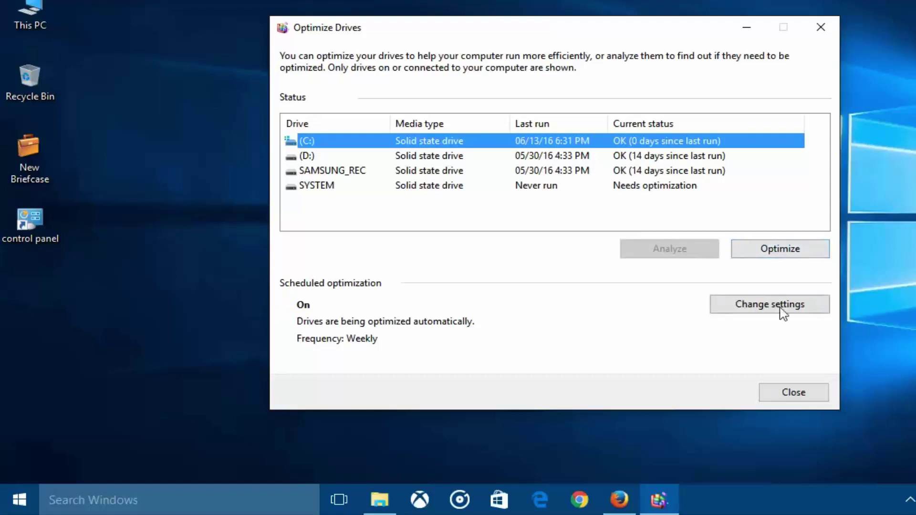
pyautogui.click(794, 393)
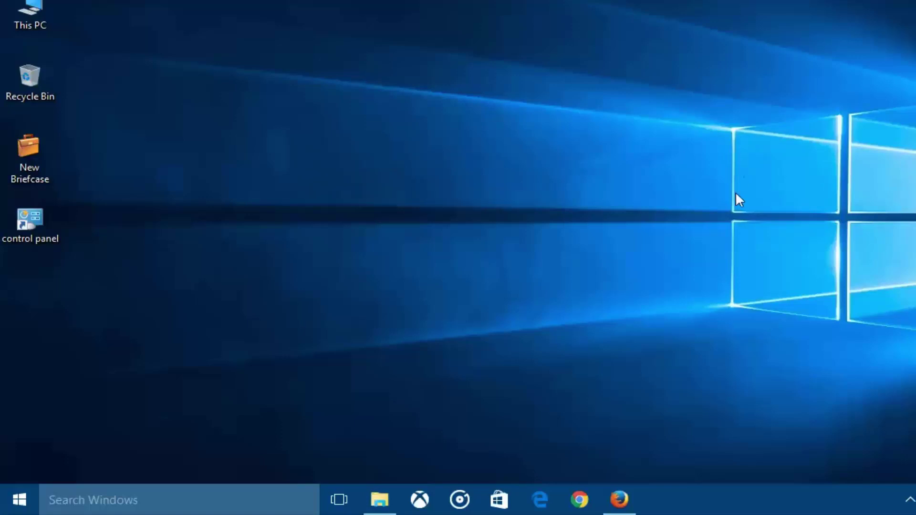
# Step: In Task Manager's startup list, disable AcroTray, both other Adobe entries, BatteryManager MFC, CCleaner, ETD Control Center, Microsoft Office 2010 and Synaptics TouchPad
pyautogui.rightClick(718, 498)
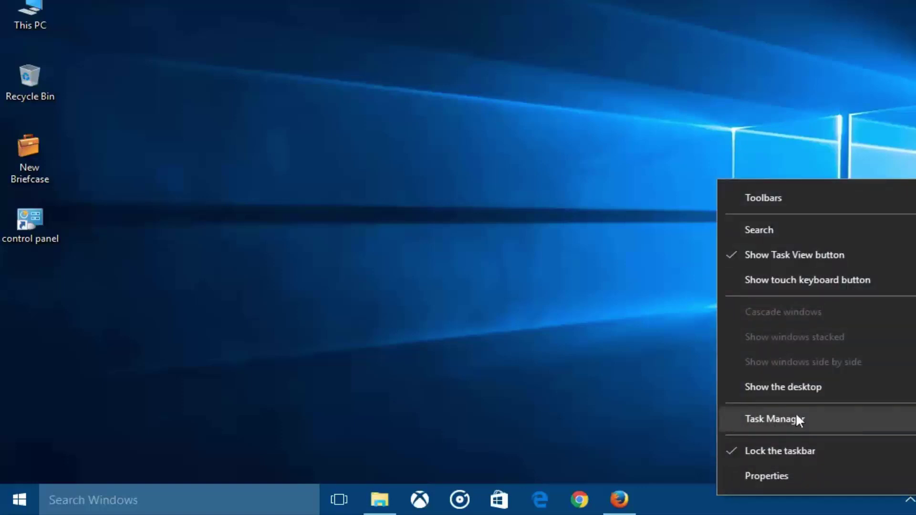
pyautogui.click(766, 418)
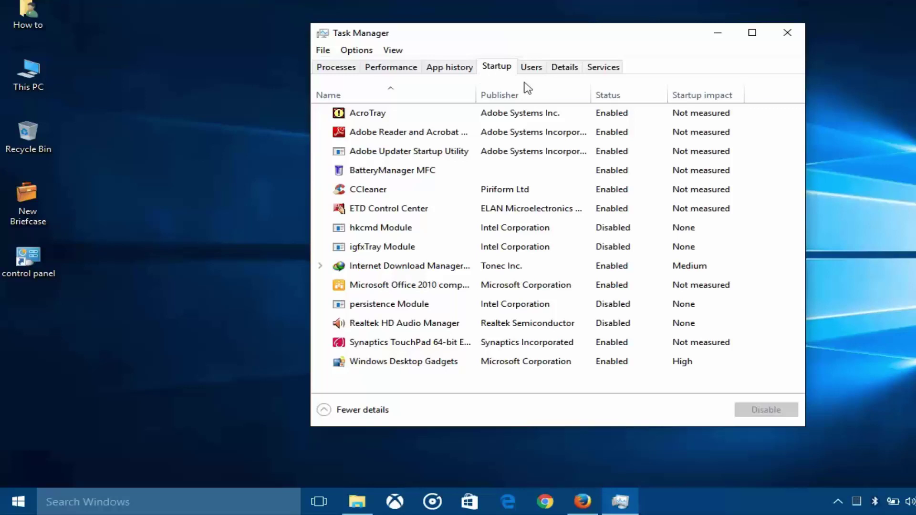
pyautogui.click(615, 117)
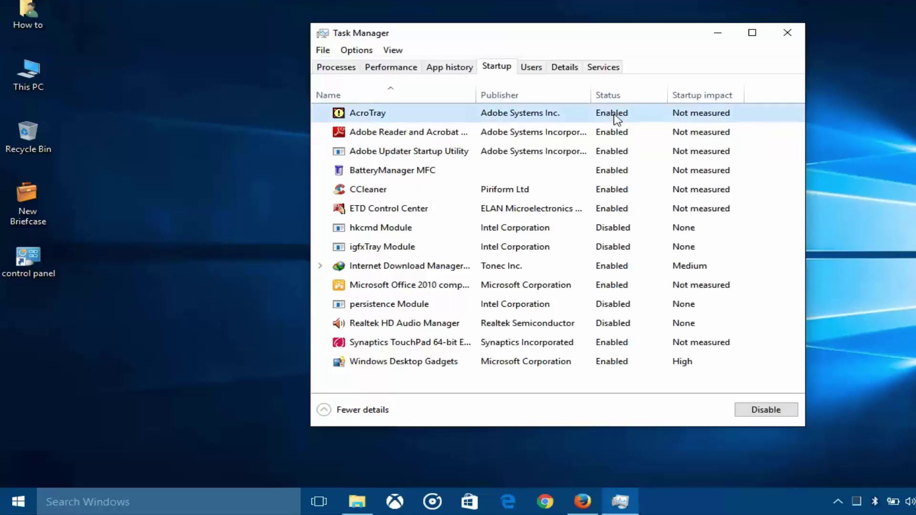
pyautogui.click(770, 412)
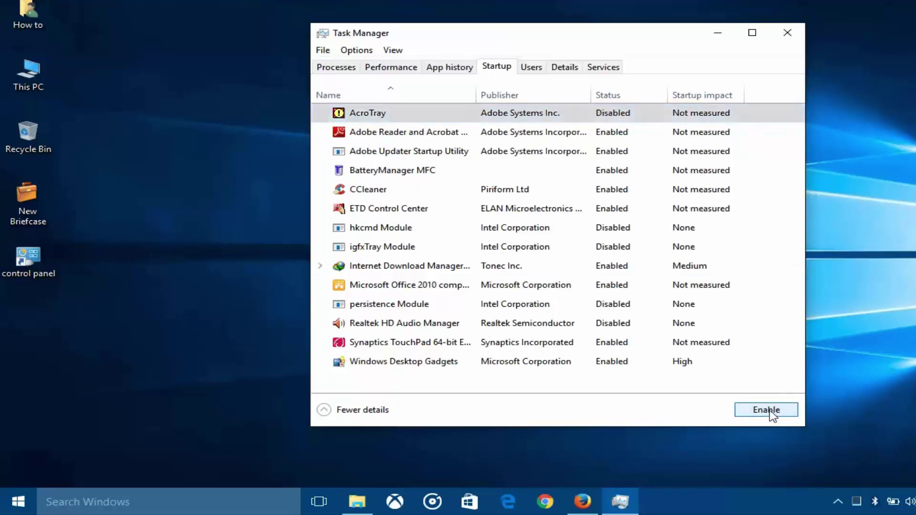
pyautogui.click(612, 135)
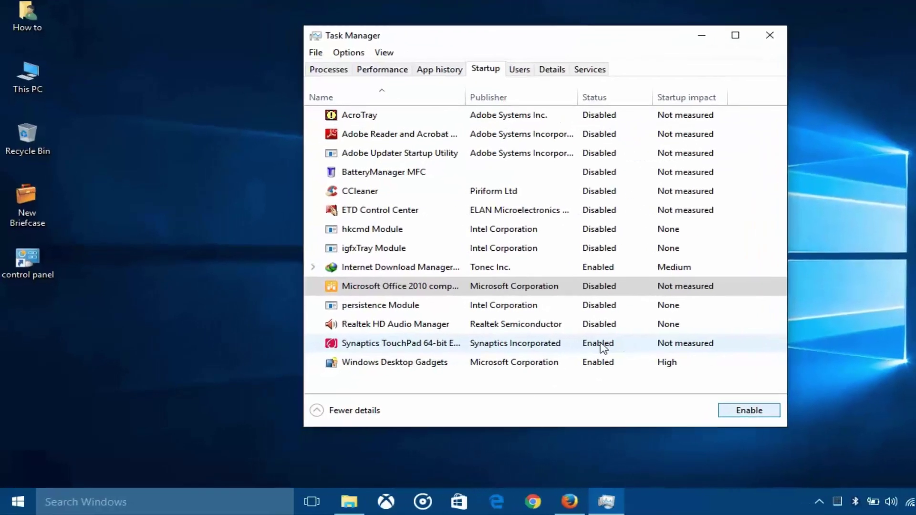
pyautogui.click(603, 347)
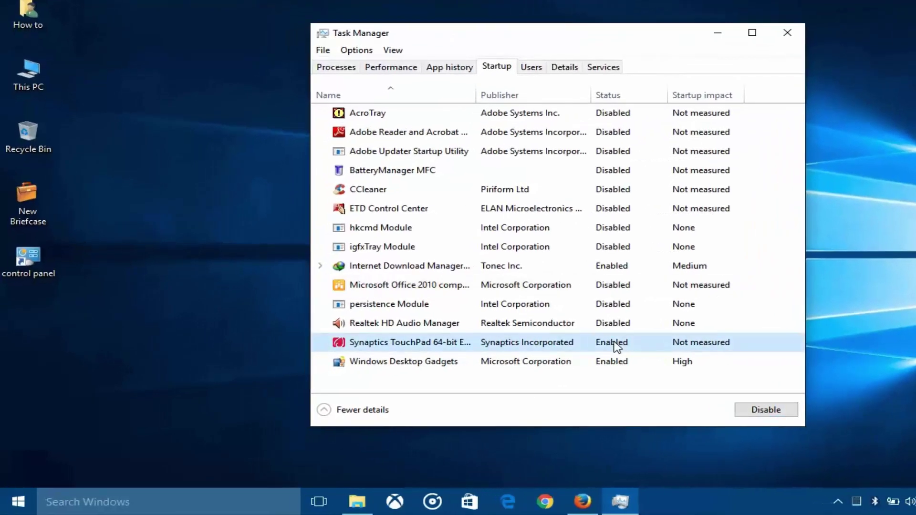
pyautogui.click(757, 412)
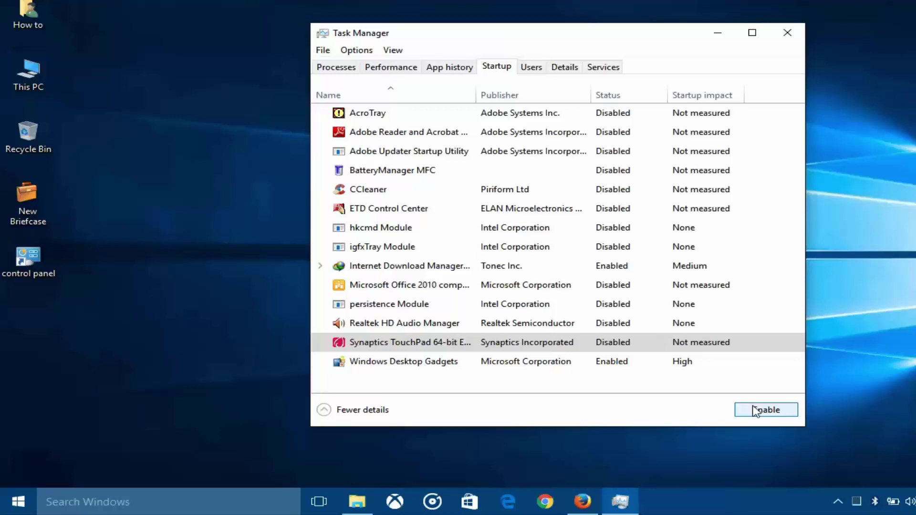
pyautogui.click(791, 36)
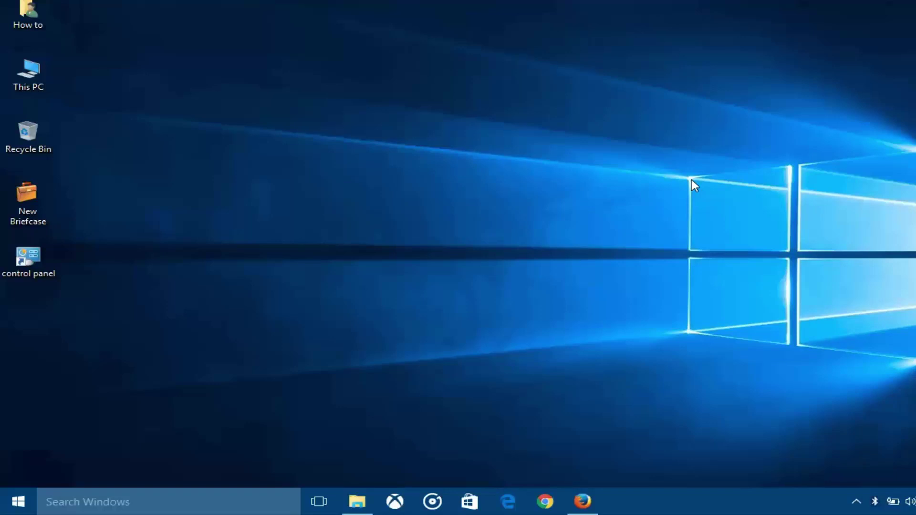
# Step: Open the user's temporary files folder by running the command %temp%
pyautogui.rightClick(19, 502)
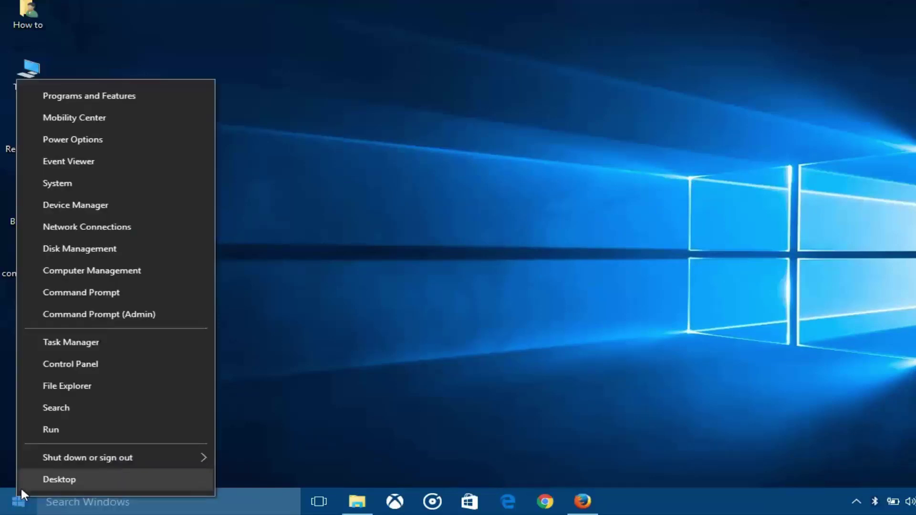
pyautogui.click(56, 429)
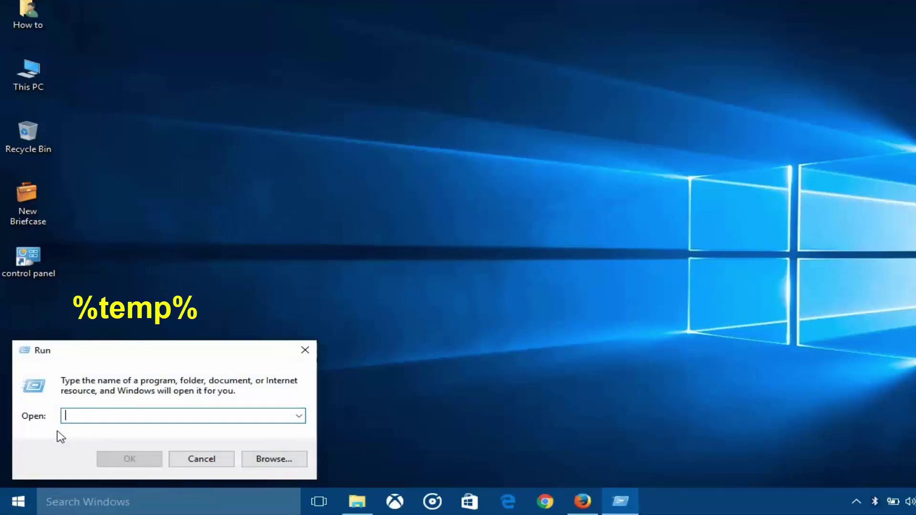
pyautogui.write('%')
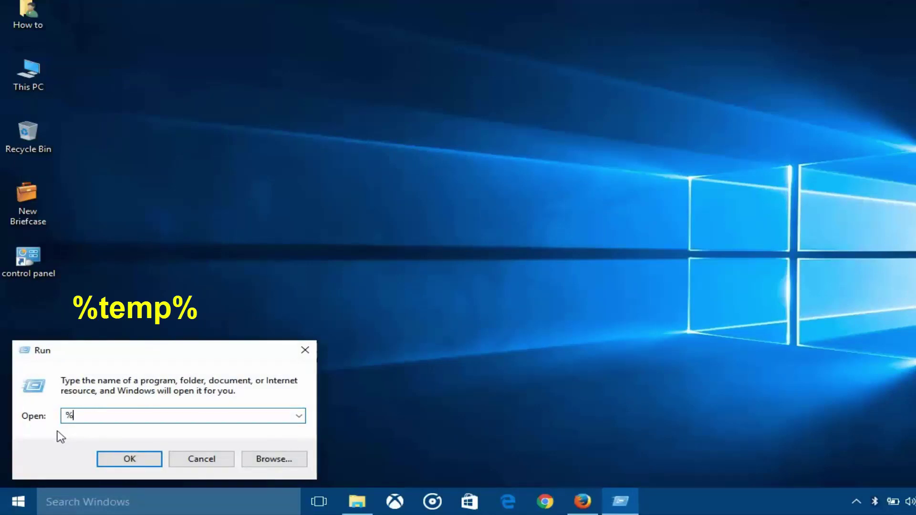
pyautogui.write('temp%')
pyautogui.click(121, 460)
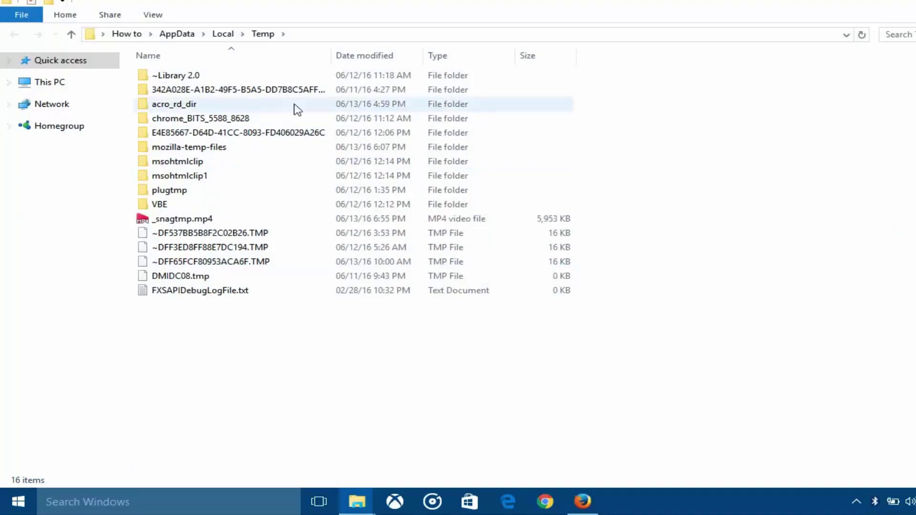
# Step: Delete all files and folders in the user's local Temp folder
pyautogui.click(163, 80)
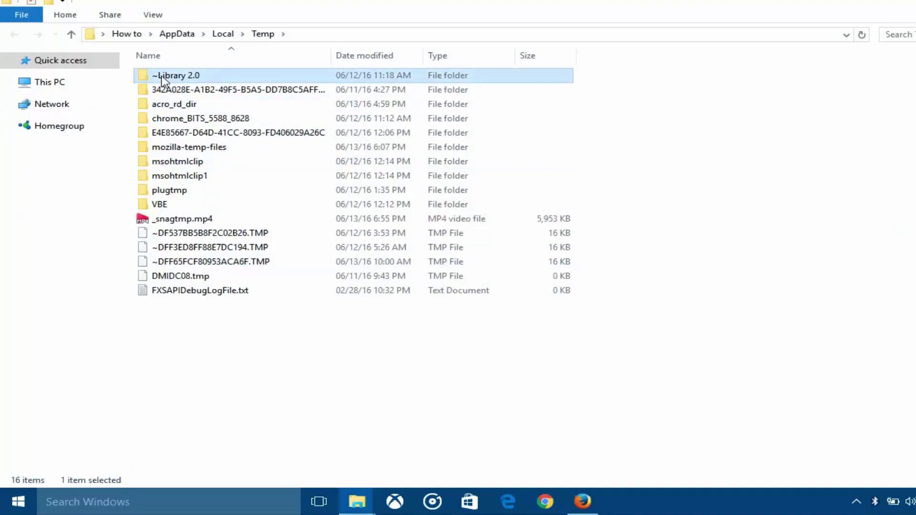
pyautogui.hotkey('ctrl', 'a')
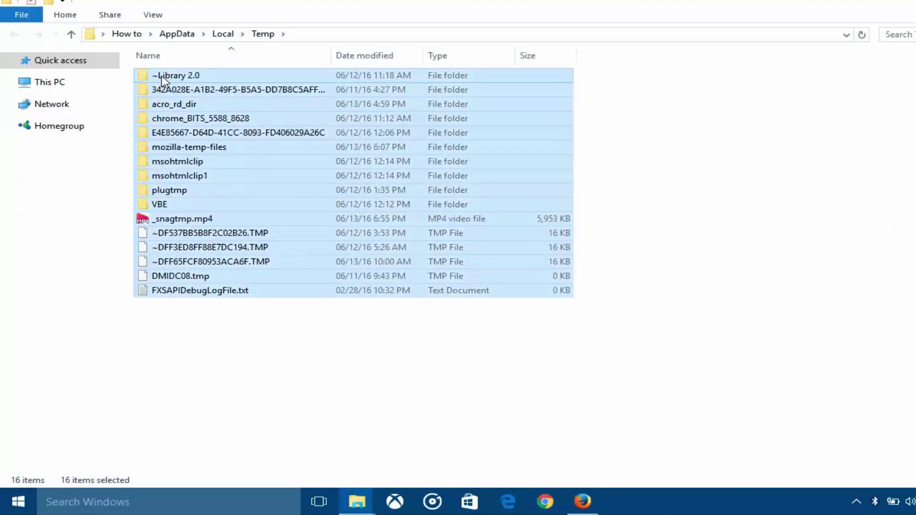
pyautogui.rightClick(162, 80)
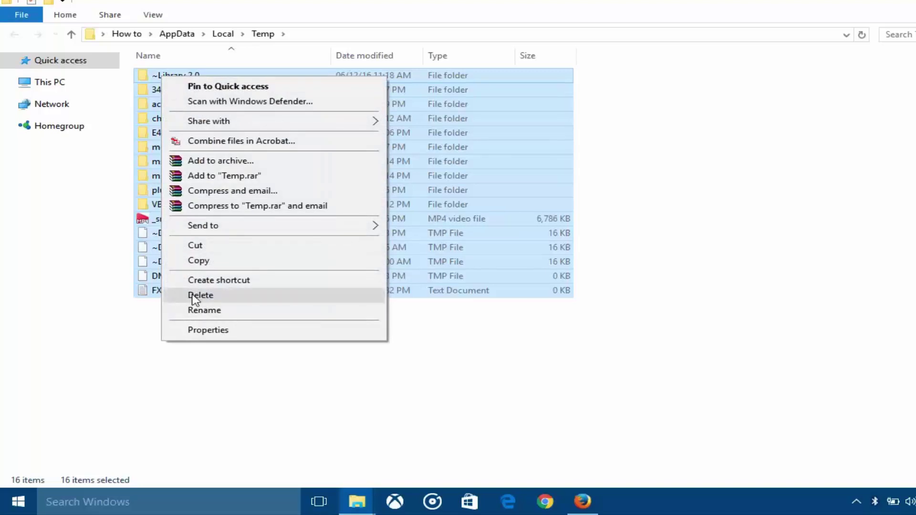
pyautogui.click(213, 296)
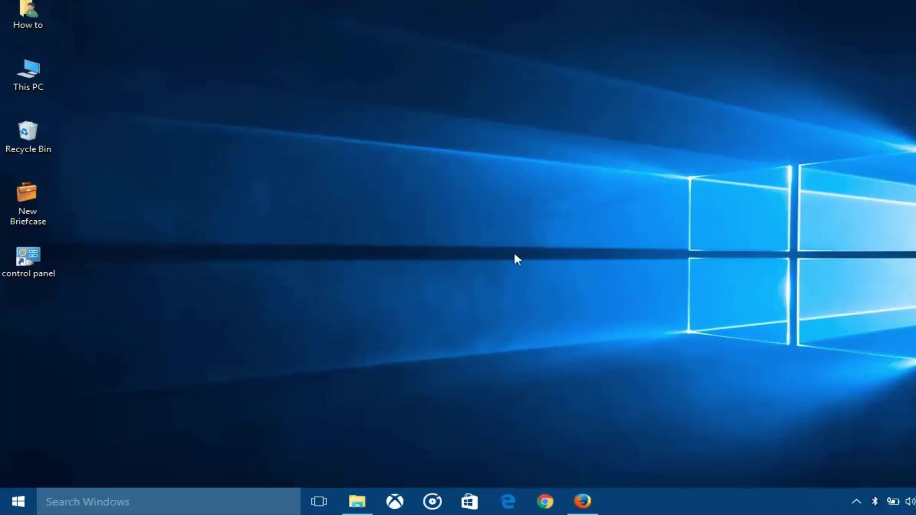
# Step: Open the Windows Temp folder by running the command temp, and grant permanent access to it
pyautogui.rightClick(18, 500)
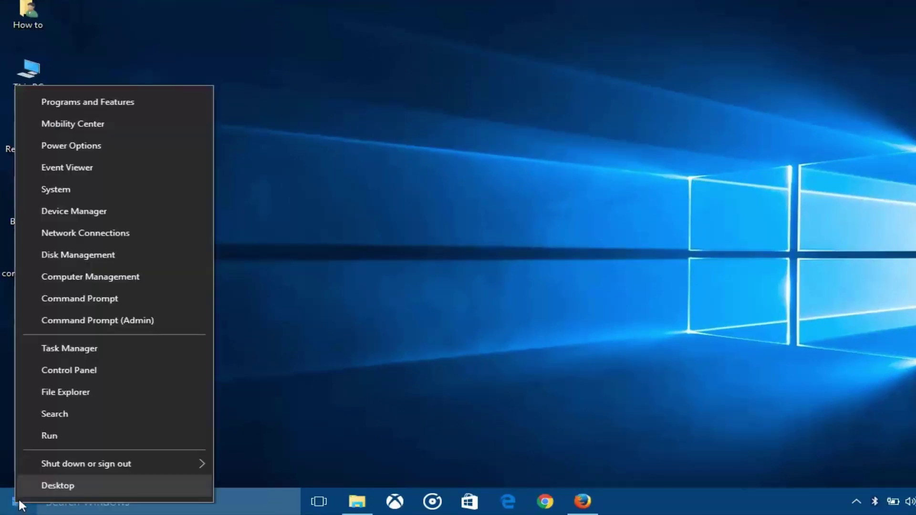
pyautogui.click(59, 436)
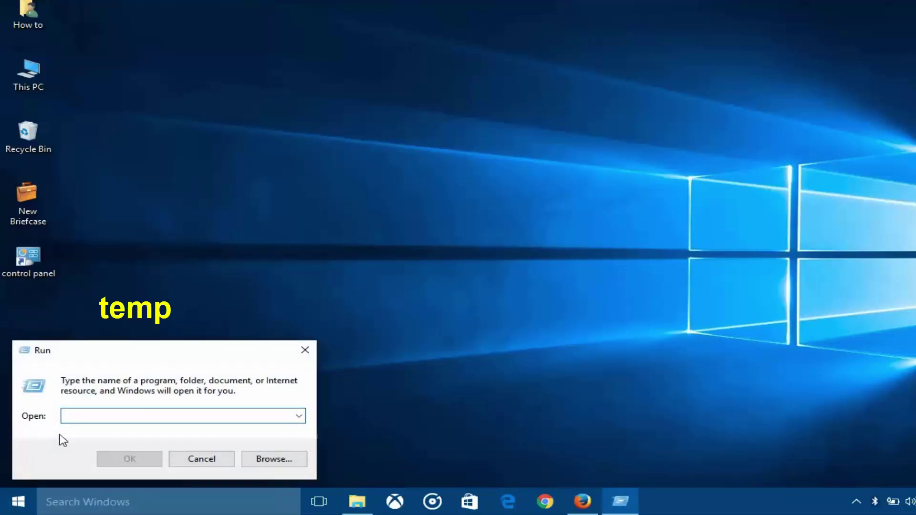
pyautogui.write('temp')
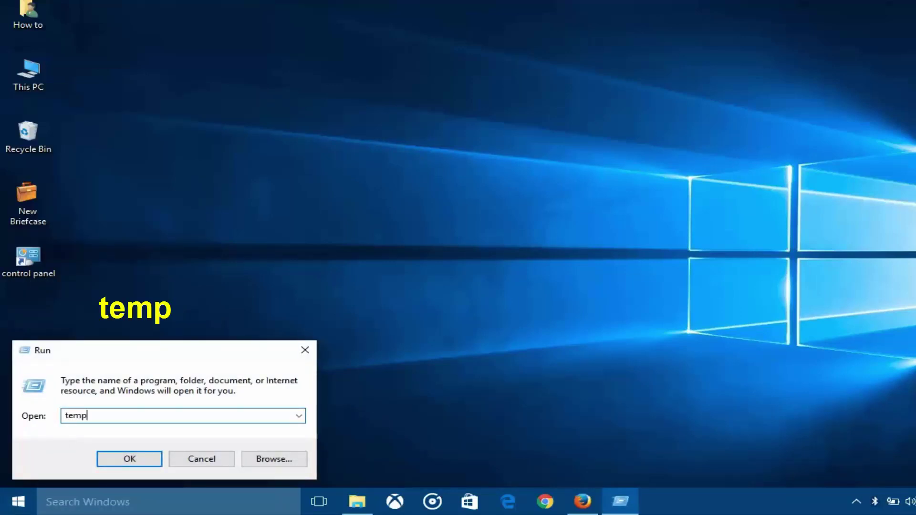
pyautogui.click(127, 460)
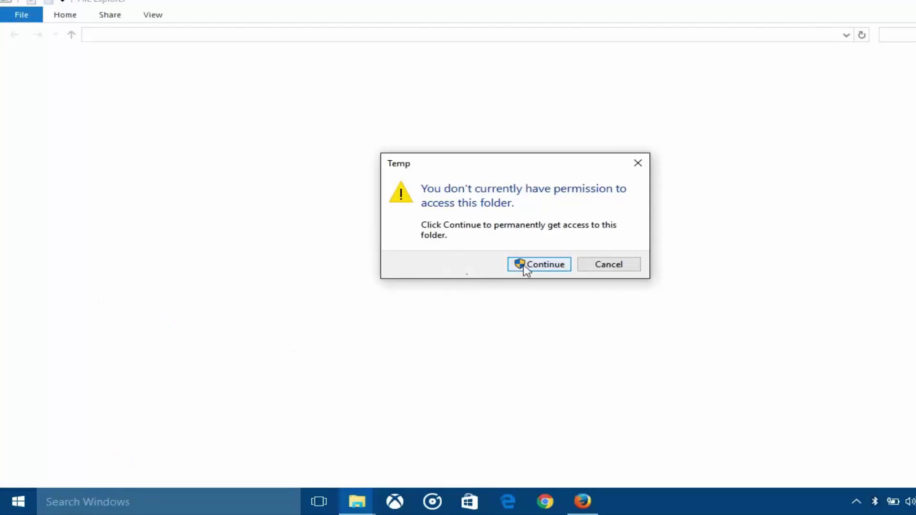
pyautogui.click(535, 269)
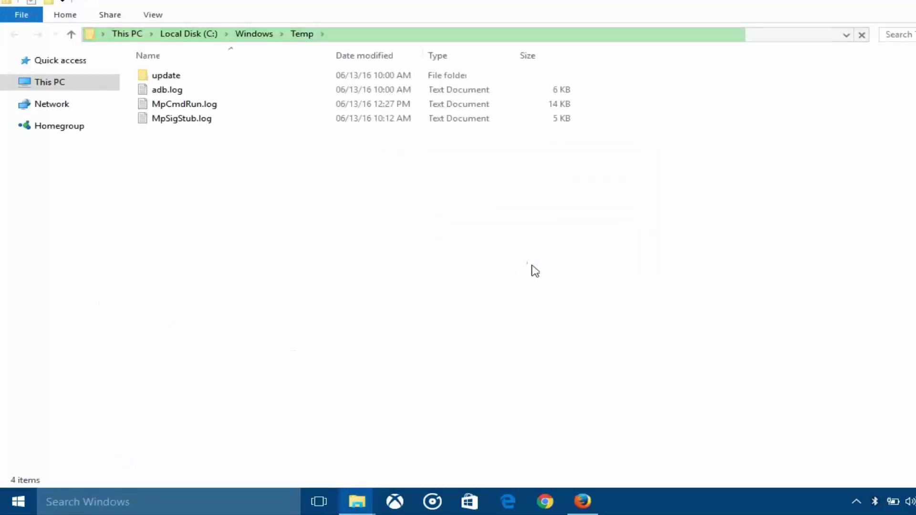
# Step: Delete all the contents of the C:\Windows\Temp folder
pyautogui.click(161, 79)
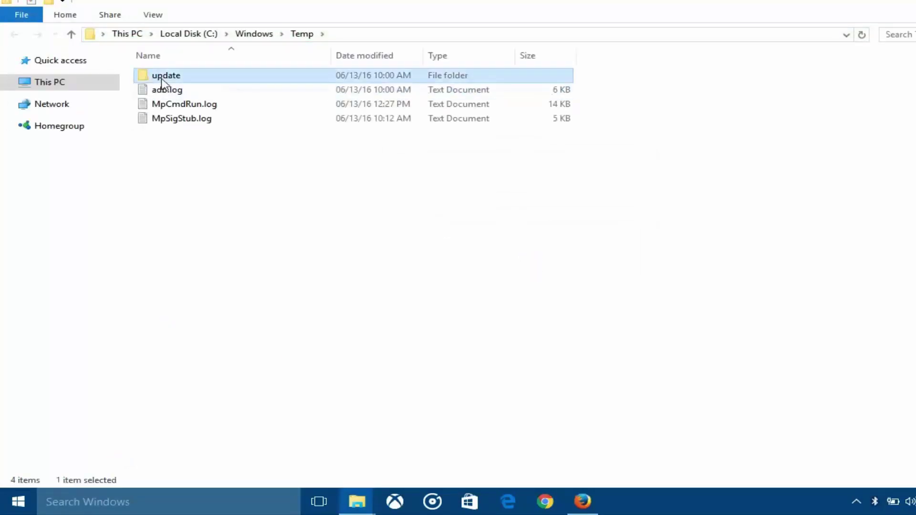
pyautogui.hotkey('ctrl', 'a')
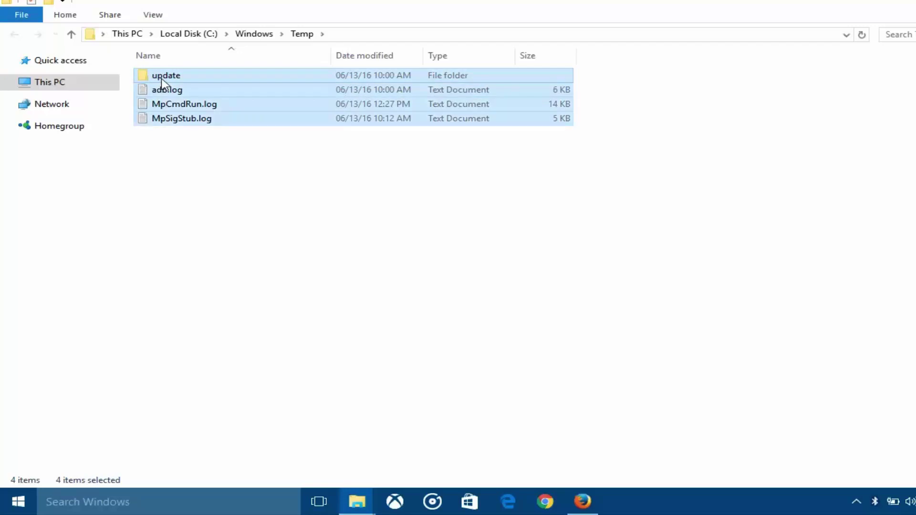
pyautogui.rightClick(163, 84)
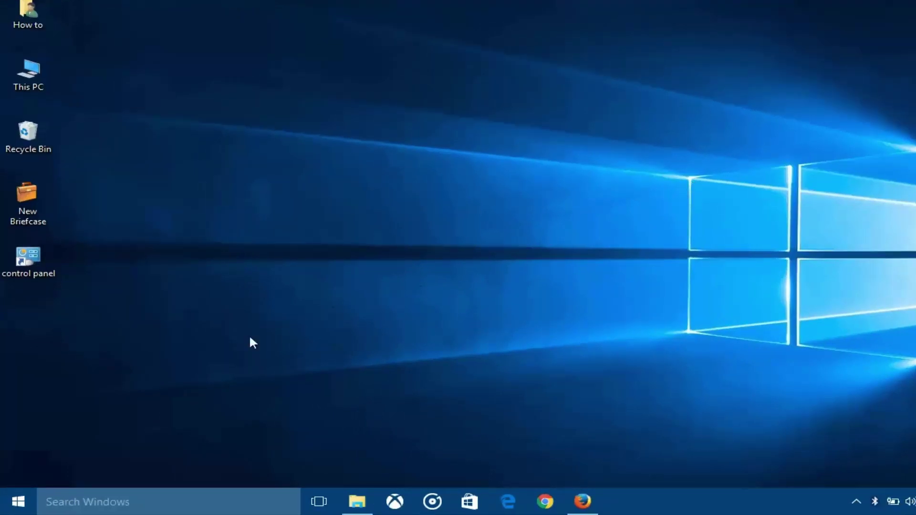
# Step: Open the Windows prefetch folder by running the command prefetch
pyautogui.rightClick(19, 496)
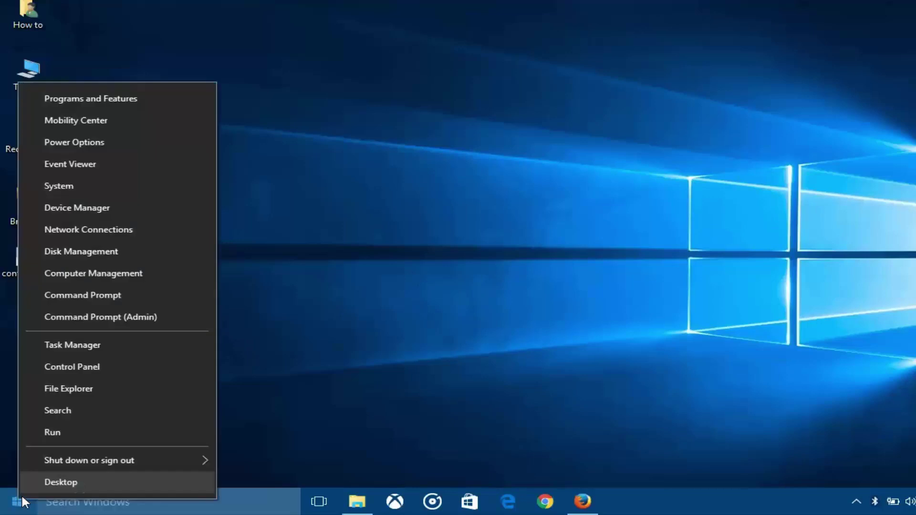
pyautogui.click(58, 432)
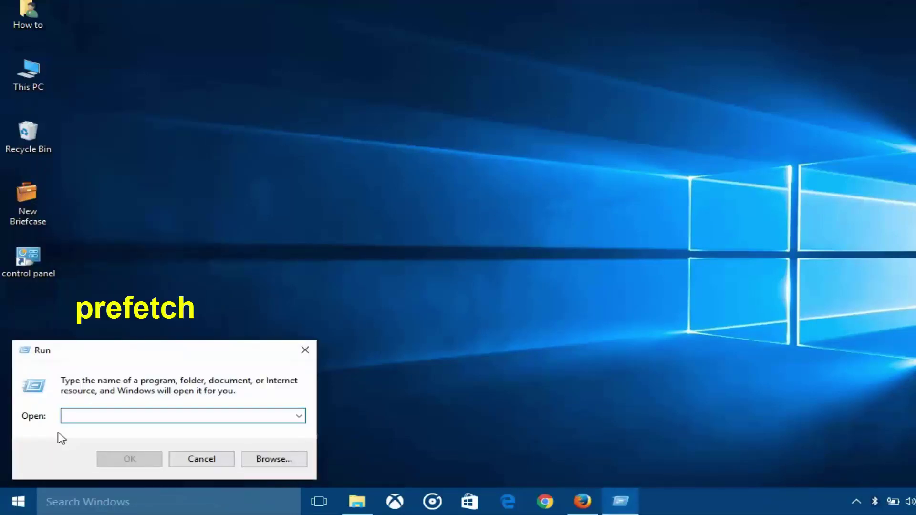
pyautogui.write('pre')
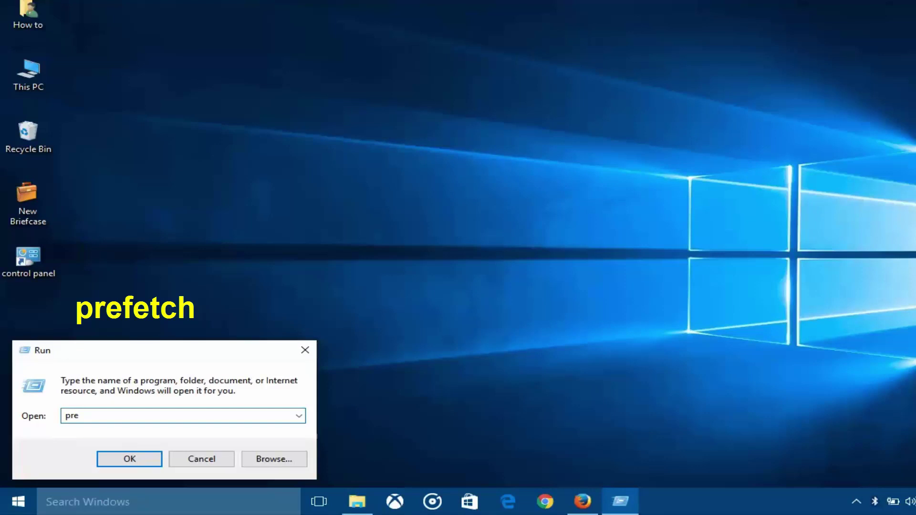
pyautogui.write('fetch')
pyautogui.click(125, 463)
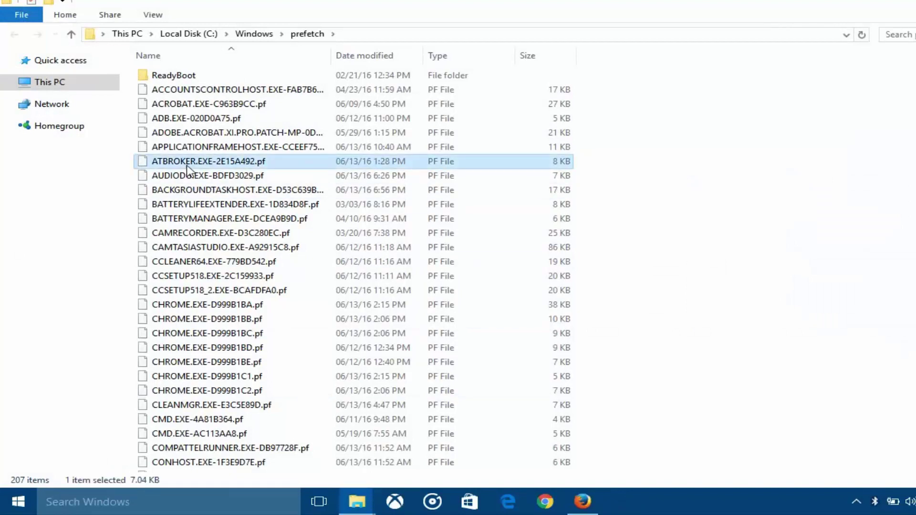
# Step: Delete all the contents of the C:\Windows\prefetch folder, skipping the file that is in use
pyautogui.hotkey('ctrl', 'a')
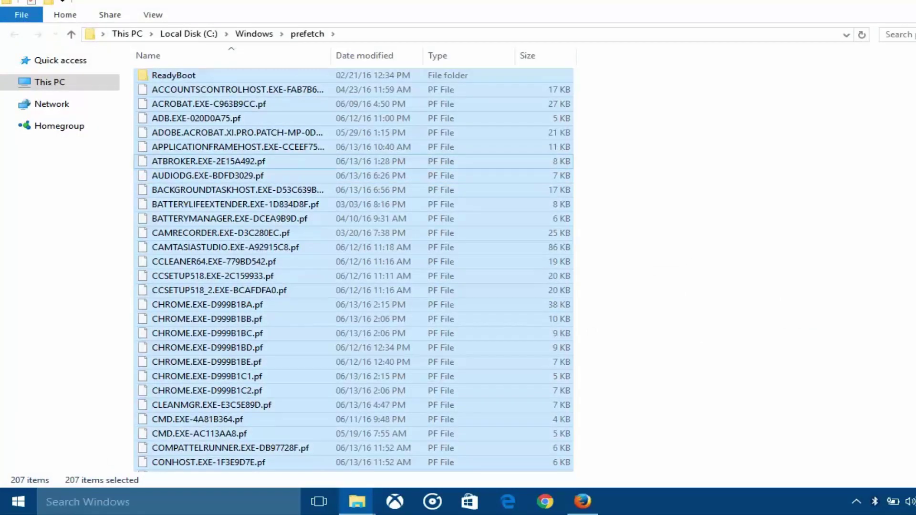
pyautogui.scroll(-20, 353, 268)
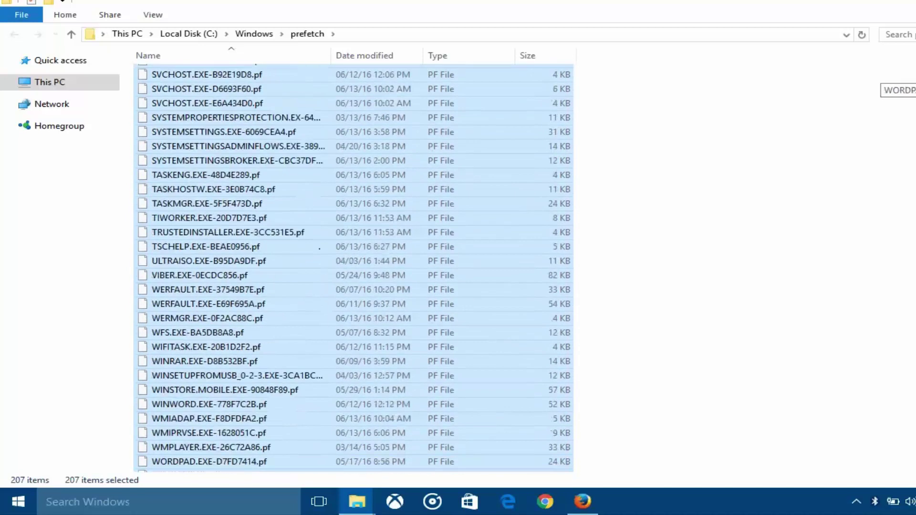
pyautogui.scroll(20, 235, 109)
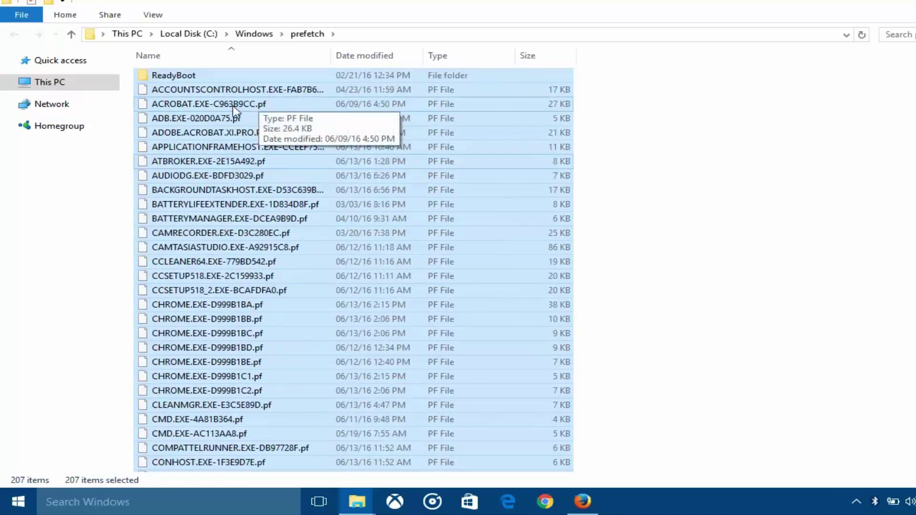
pyautogui.rightClick(234, 107)
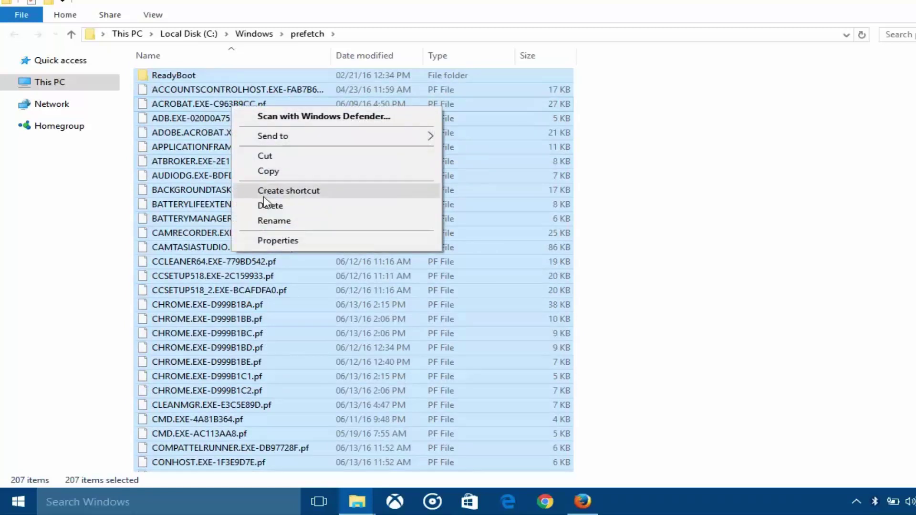
pyautogui.click(283, 207)
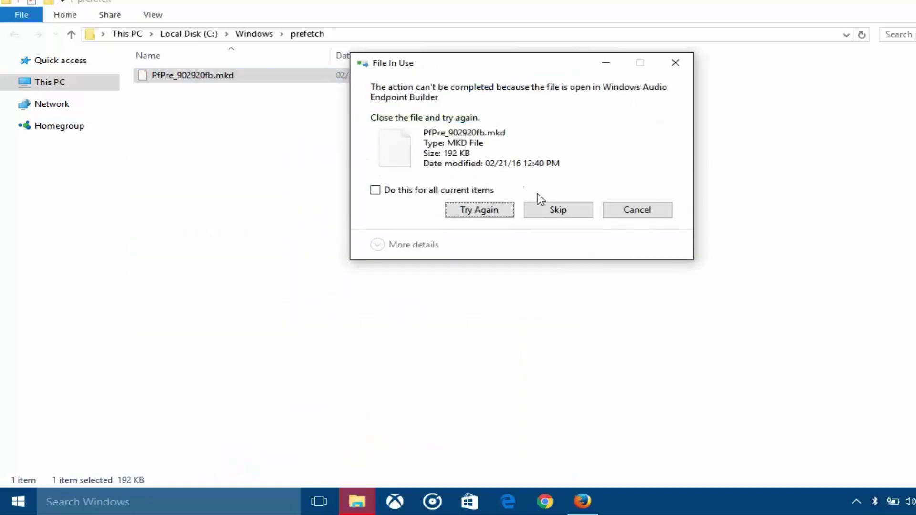
pyautogui.click(555, 211)
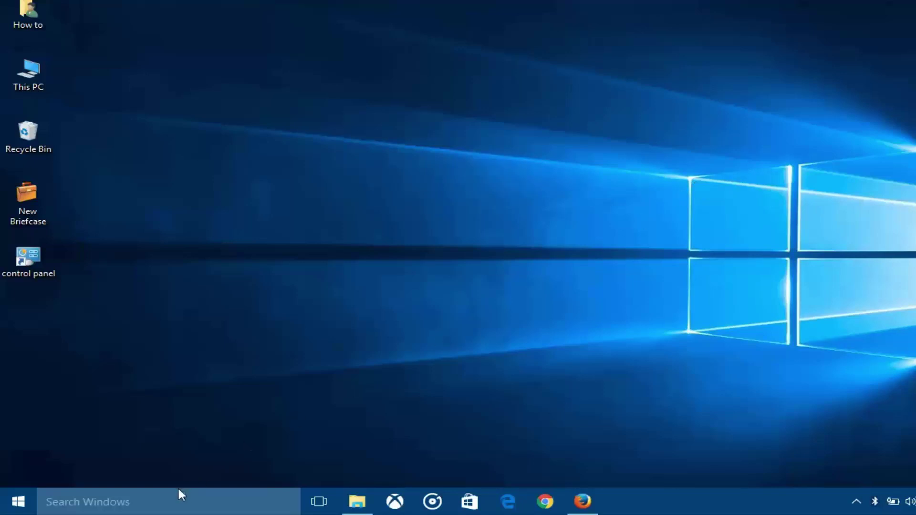
# Step: Run Disk Cleanup on drive C: and permanently delete the file categories that are checked by default
pyautogui.click(163, 503)
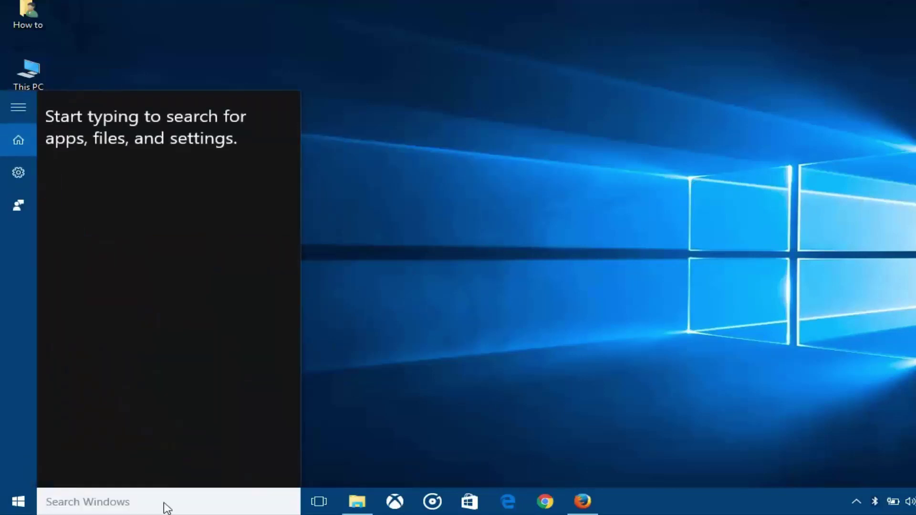
pyautogui.write('disk cleanup')
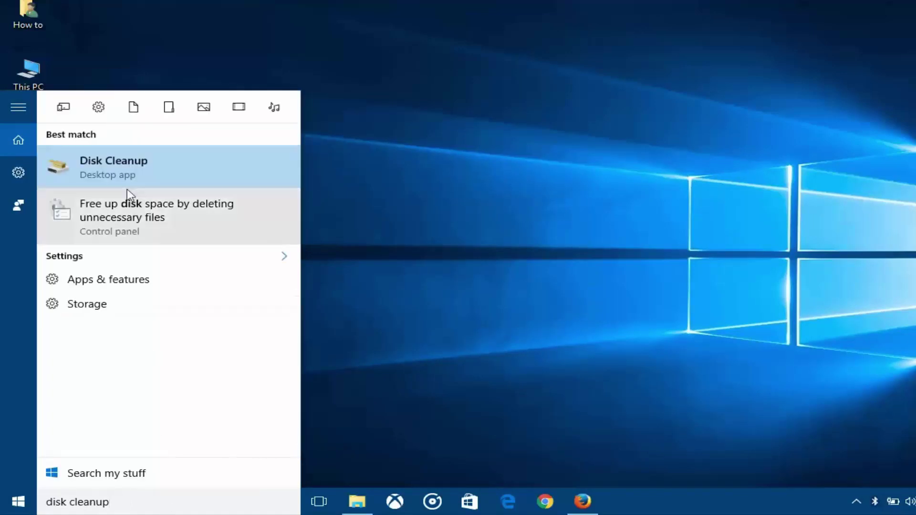
pyautogui.click(108, 171)
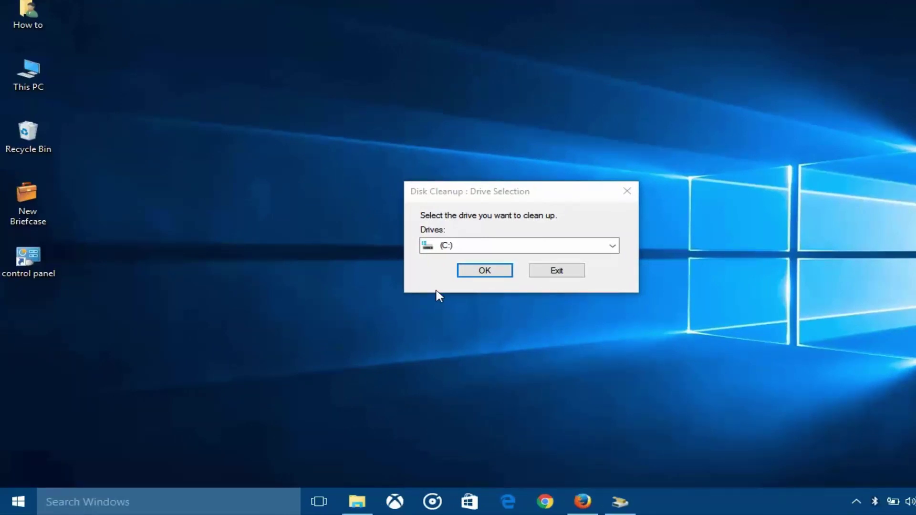
pyautogui.click(469, 271)
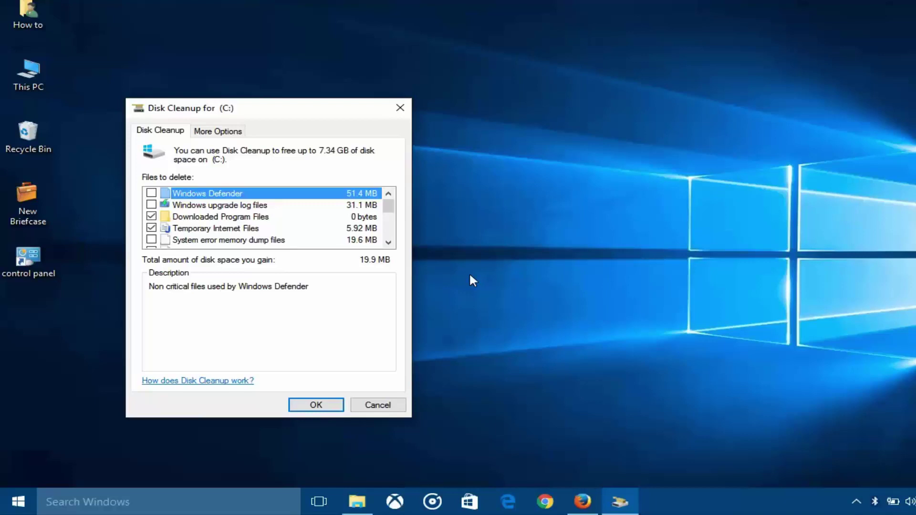
pyautogui.click(308, 406)
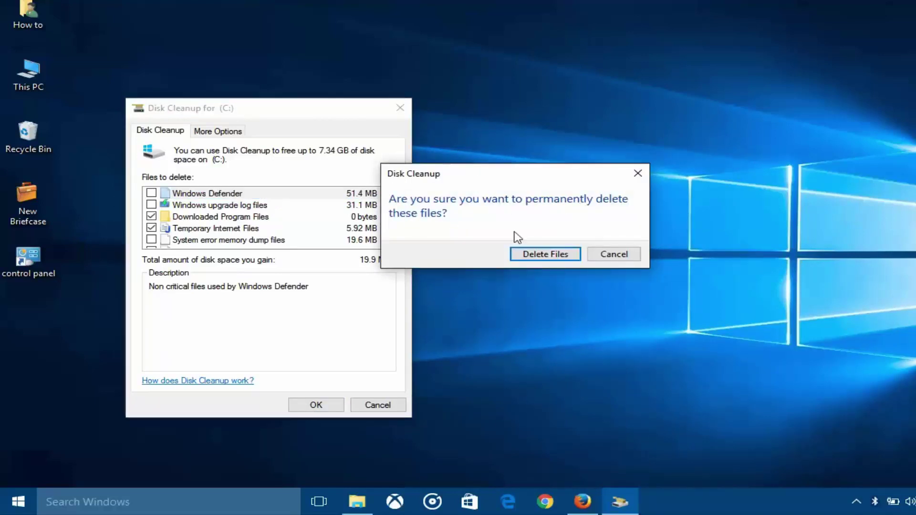
pyautogui.click(539, 253)
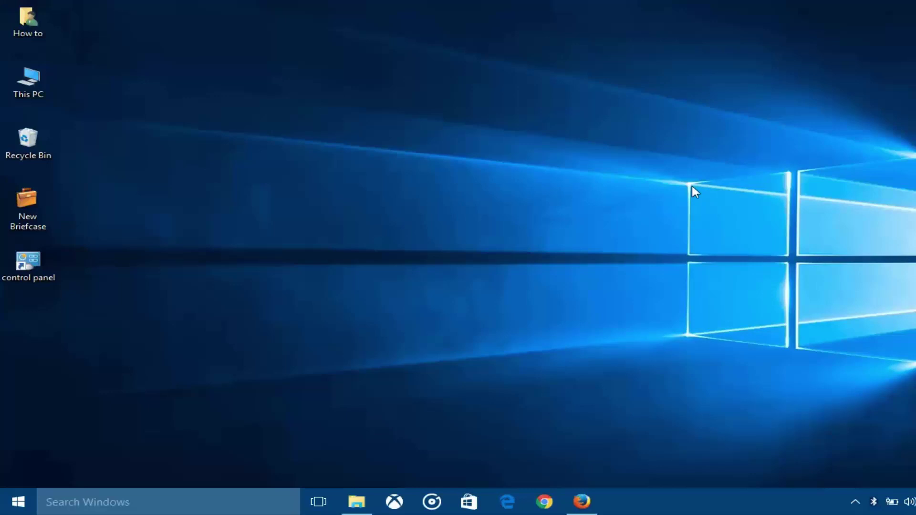
# Step: Open System Configuration by running the command msconfig
pyautogui.rightClick(19, 499)
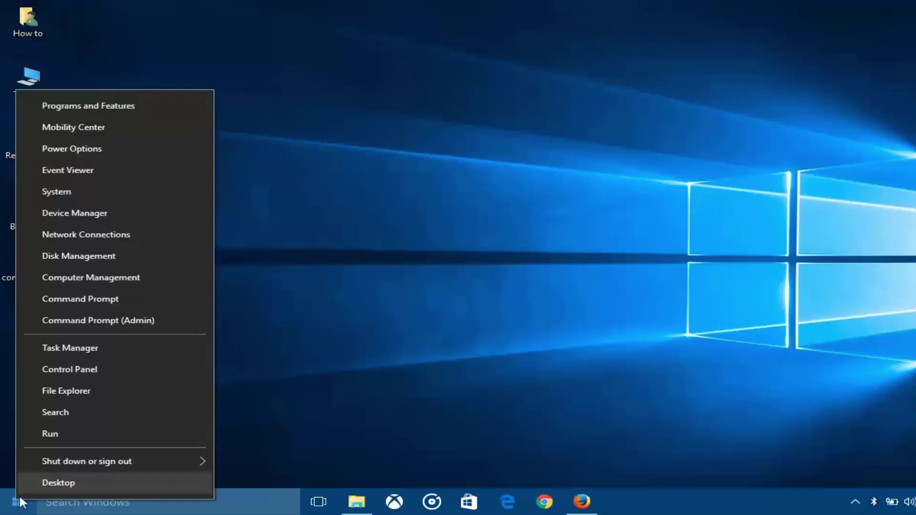
pyautogui.click(52, 432)
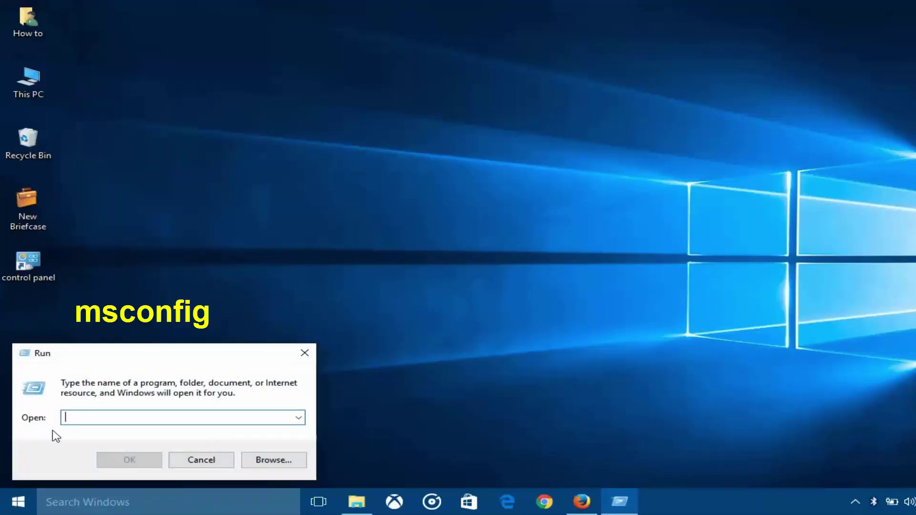
pyautogui.write('msco')
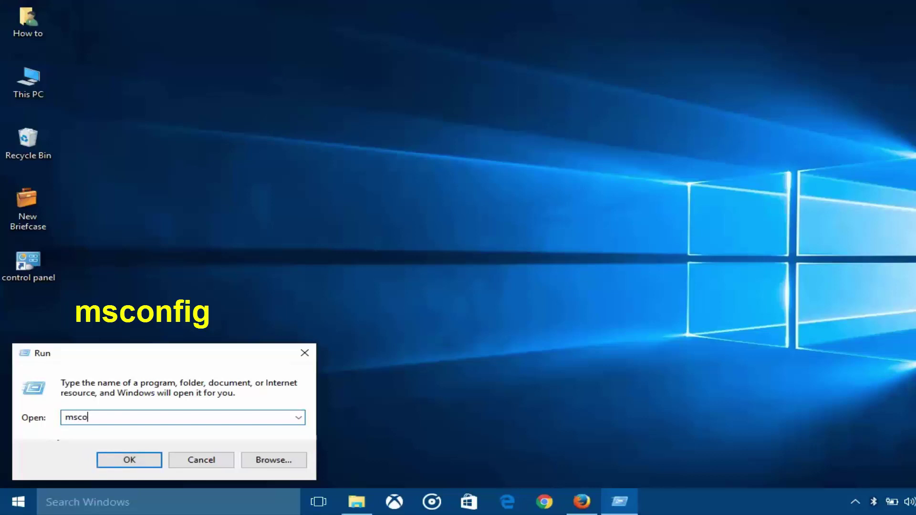
pyautogui.write('nfig')
pyautogui.click(126, 461)
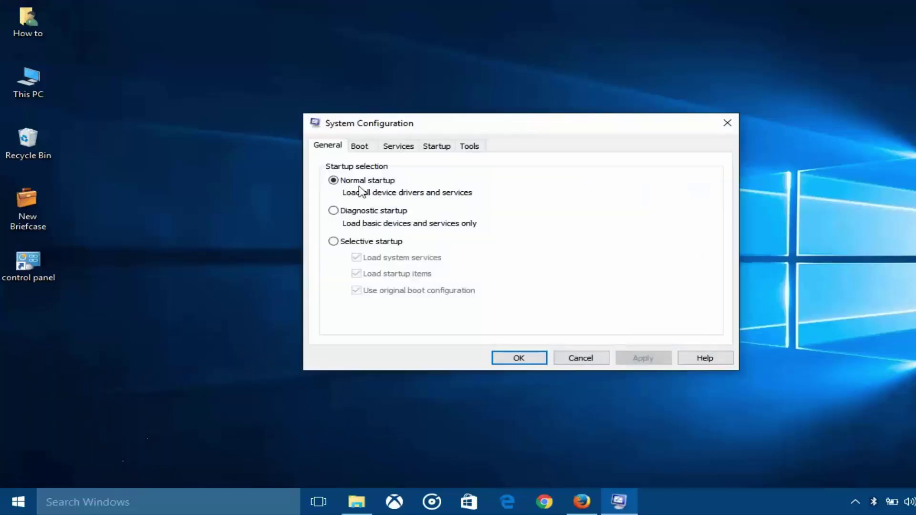
# Step: Hide all Microsoft services in the System Configuration services list and accept the configuration
pyautogui.click(399, 148)
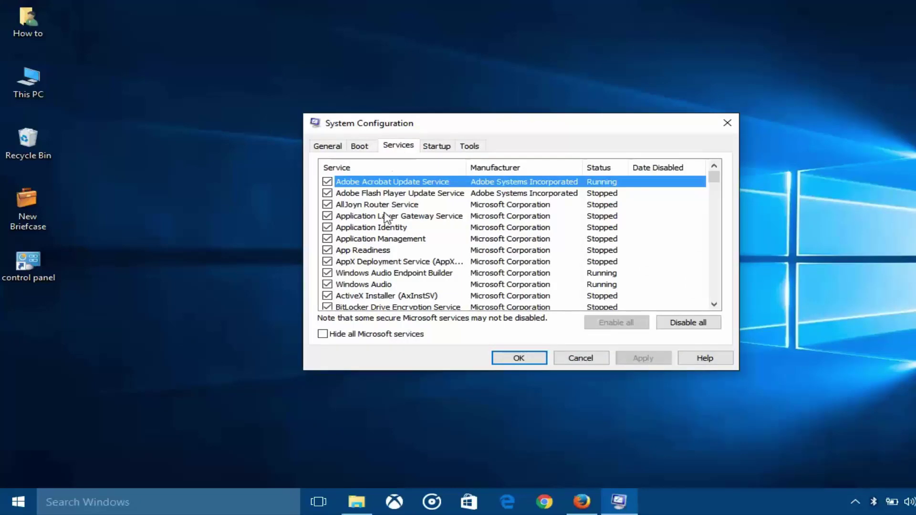
pyautogui.click(323, 334)
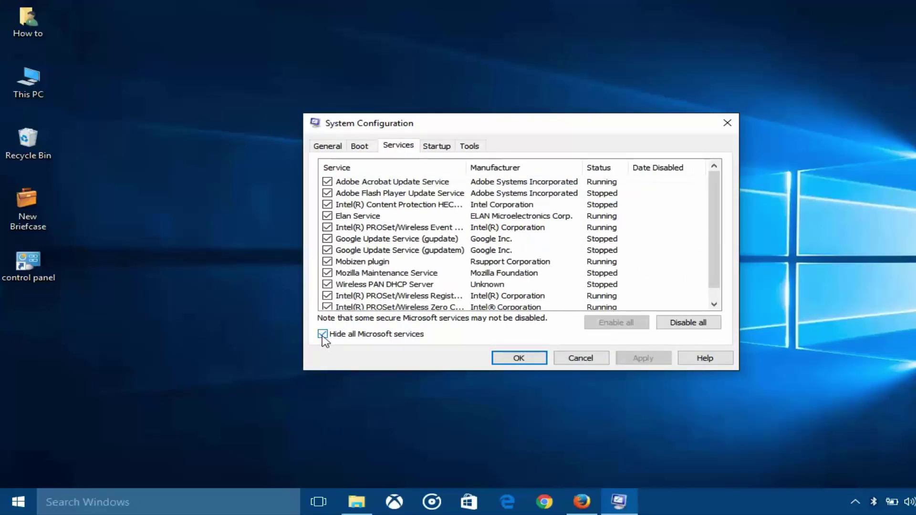
pyautogui.click(519, 358)
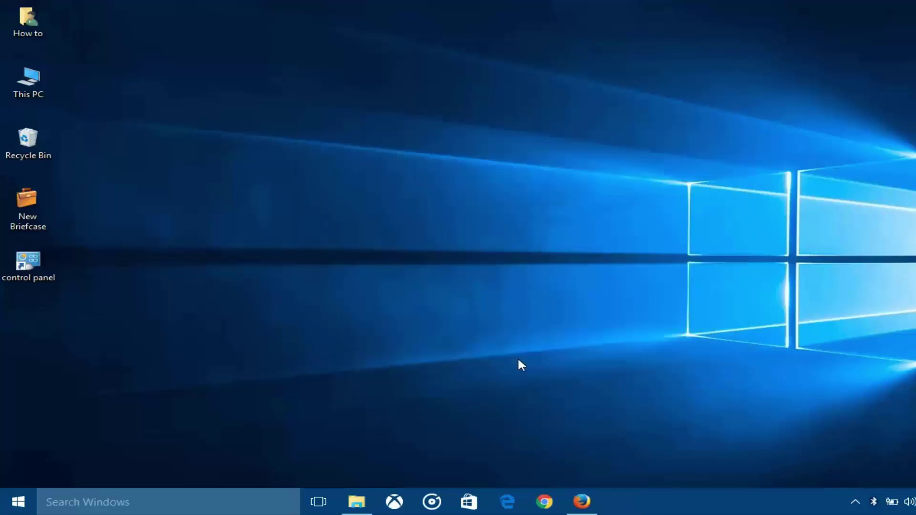